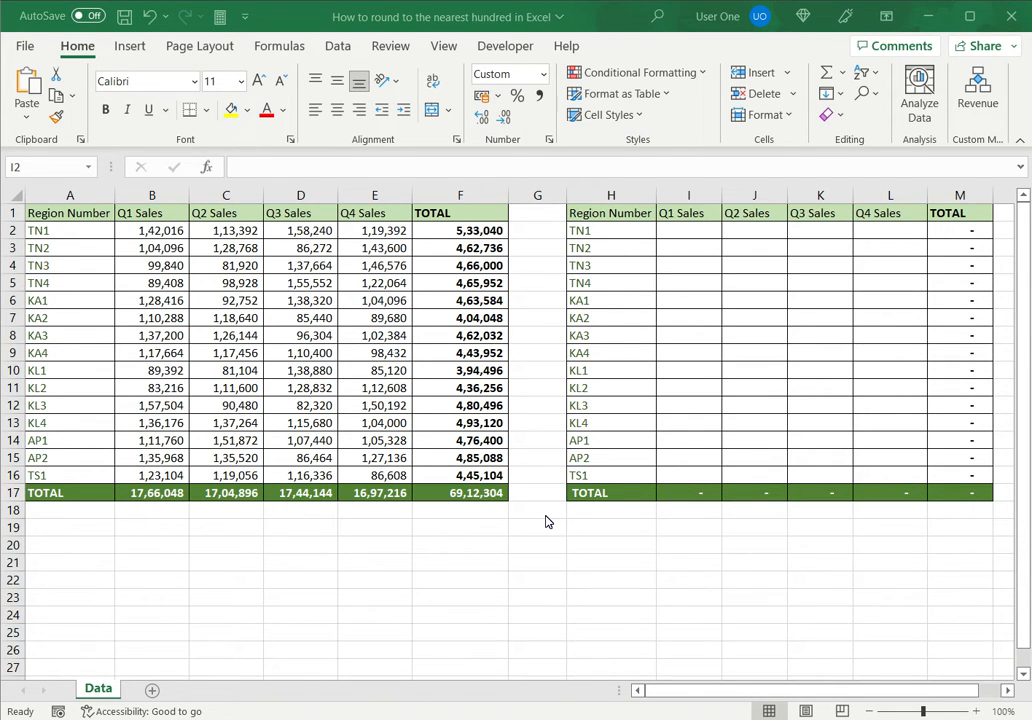
Enter =ROUND(B2,-2) in cell I2 to round TN1's Q1 sales to the nearest hundred, and fill it down to I16.
{"action": "left_click", "coordinate": [683, 238]}
{"action": "left_click", "coordinate": [683, 238]}
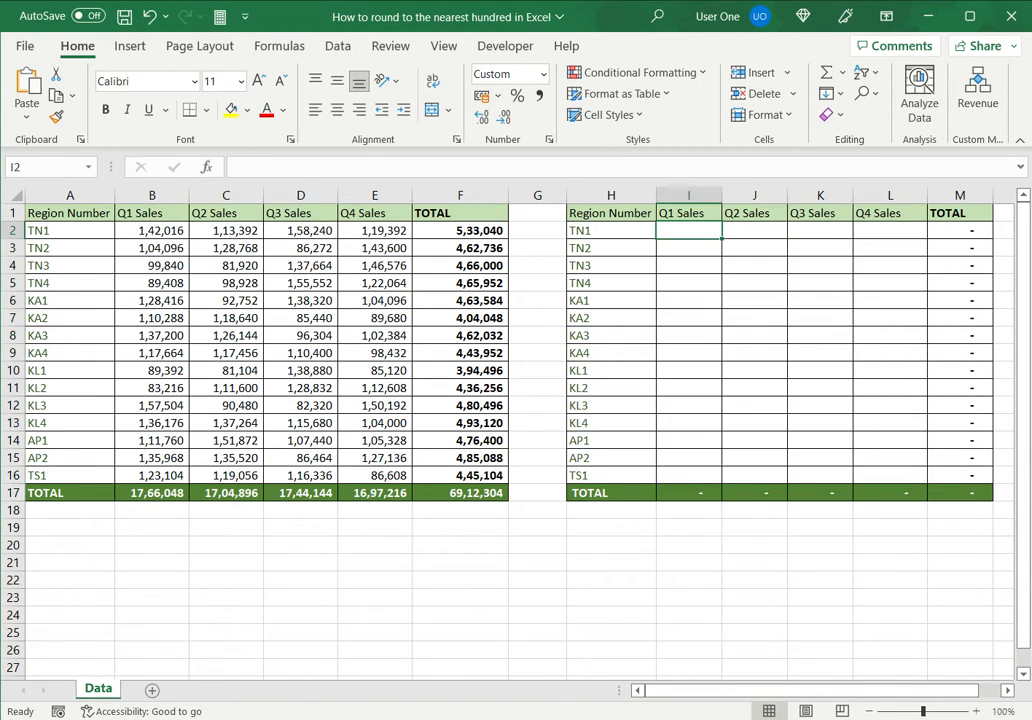
{"action": "type", "text": "="}
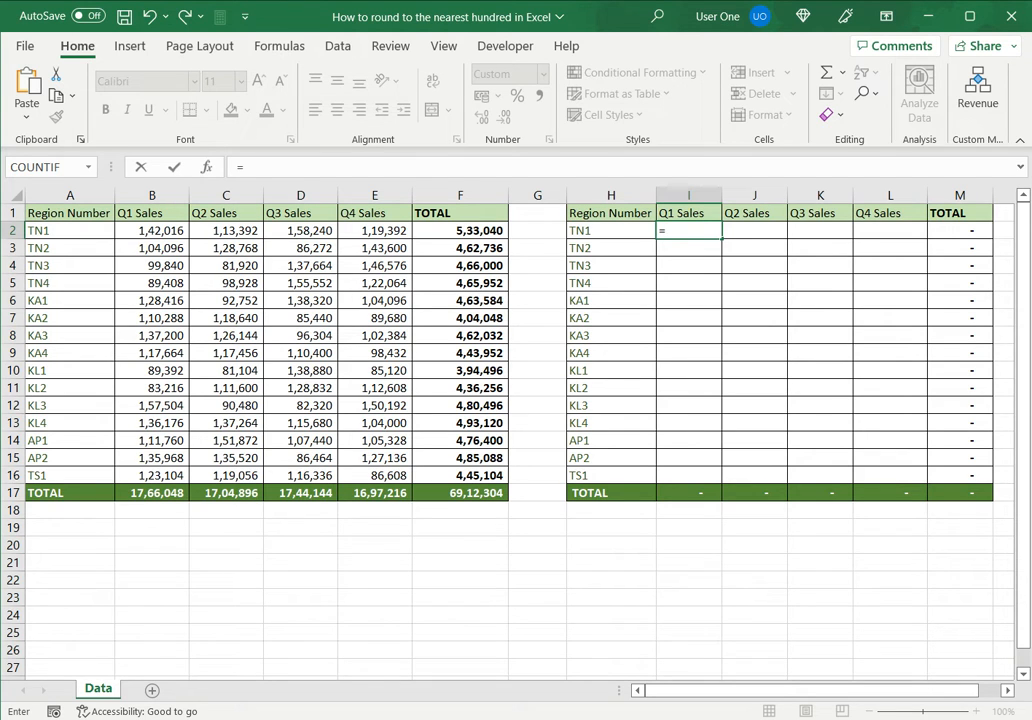
{"action": "type", "text": "round"}
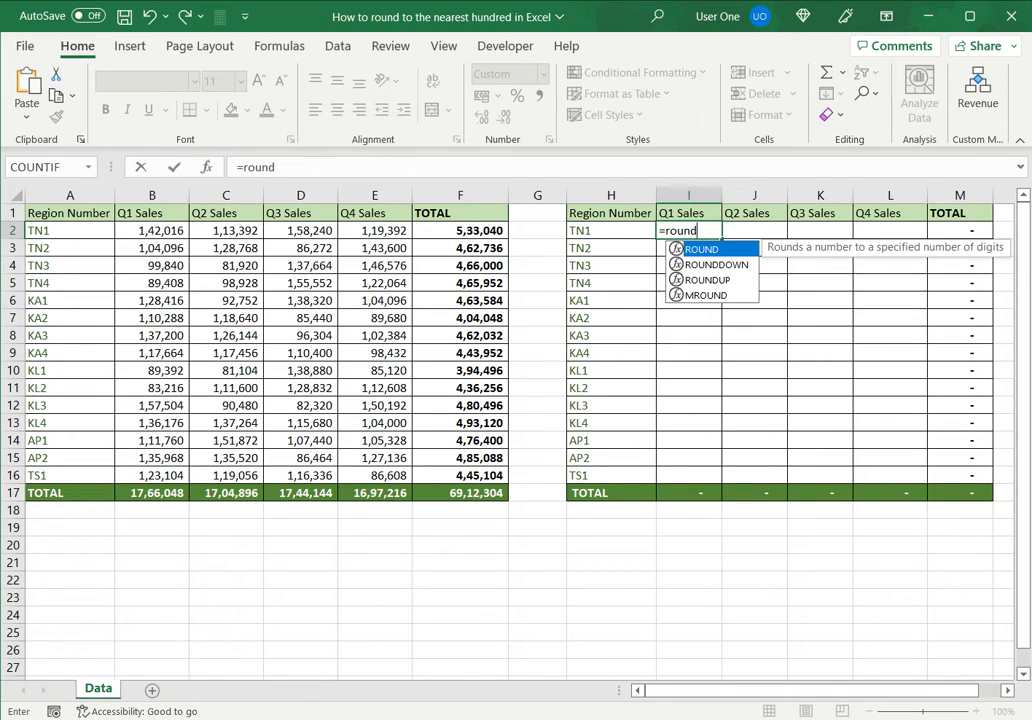
{"action": "type", "text": "("}
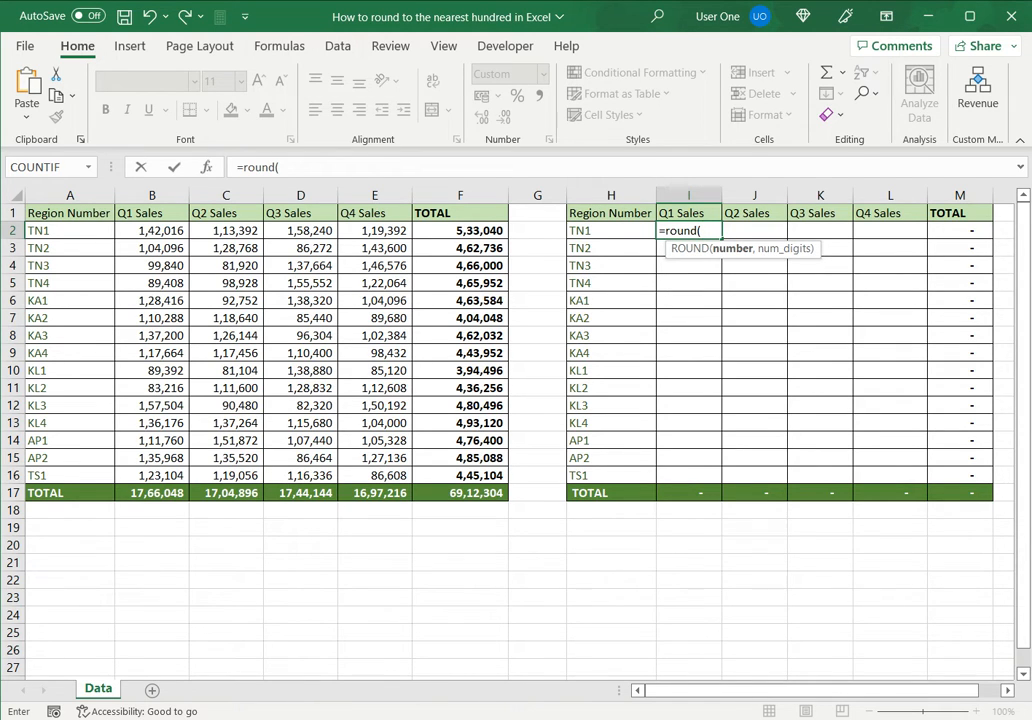
{"action": "left_click", "coordinate": [152, 231]}
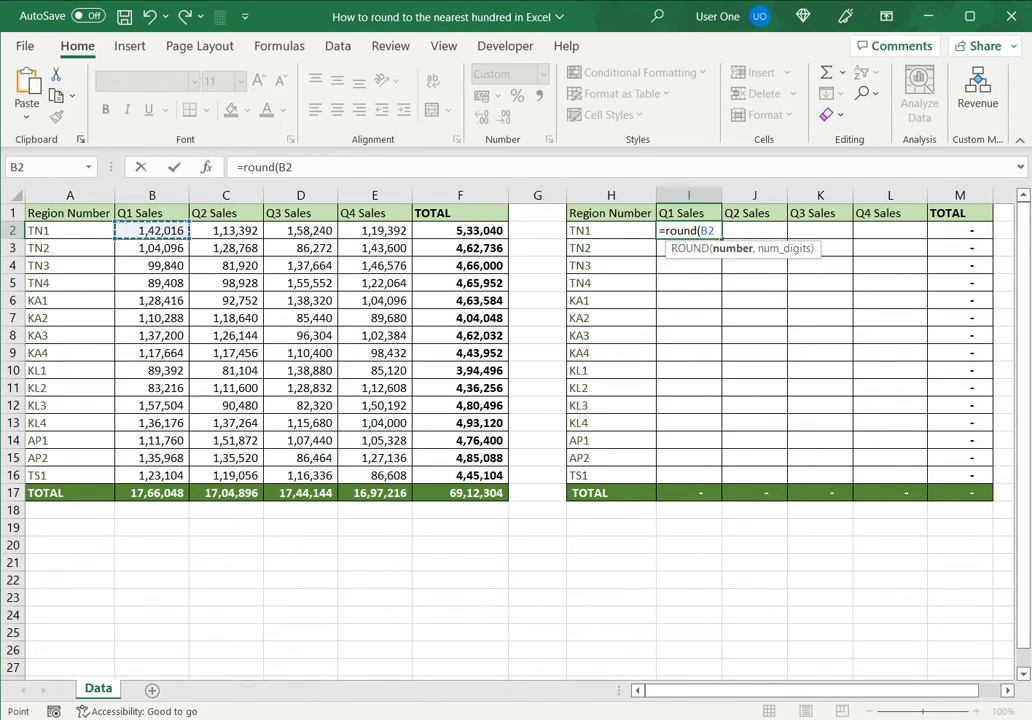
{"action": "type", "text": ","}
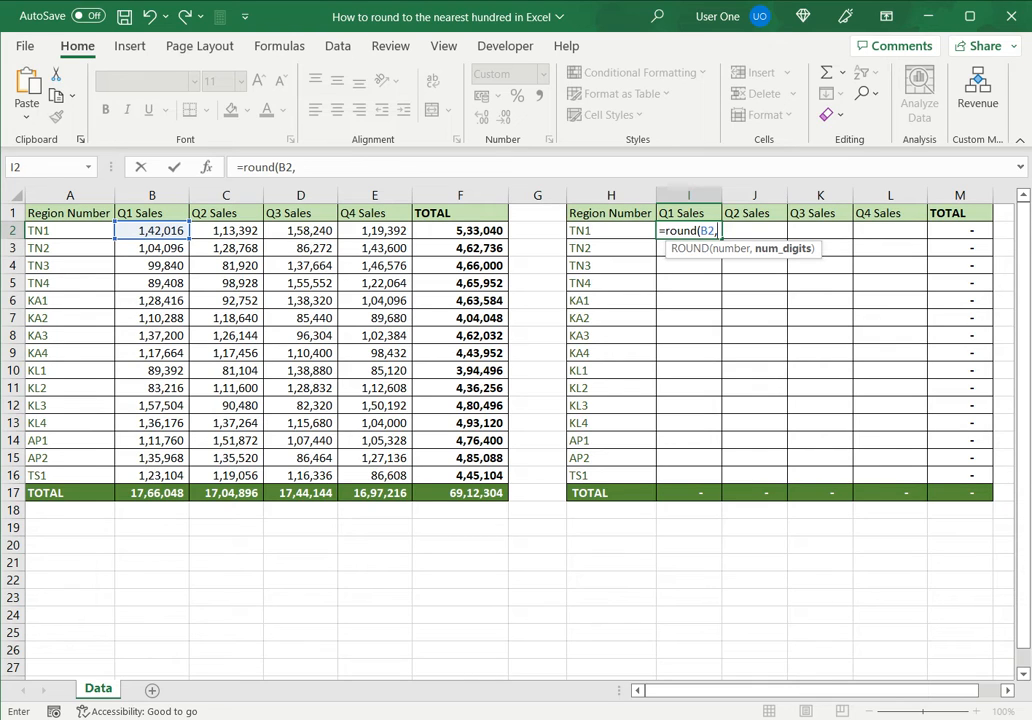
{"action": "type", "text": "-2)"}
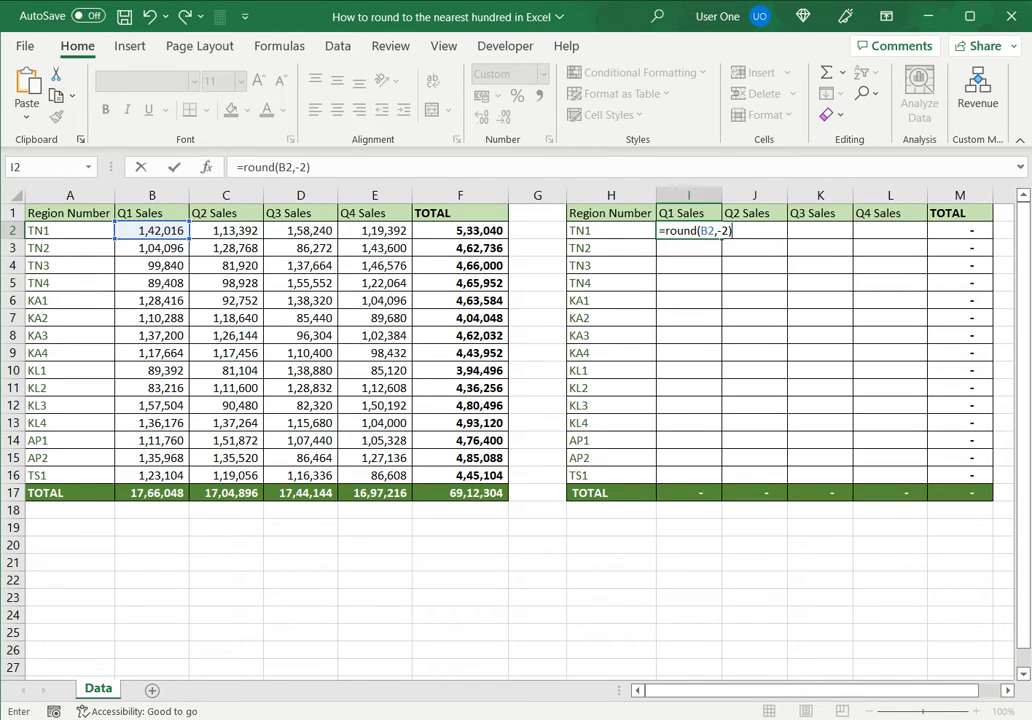
{"action": "key", "text": "Return"}
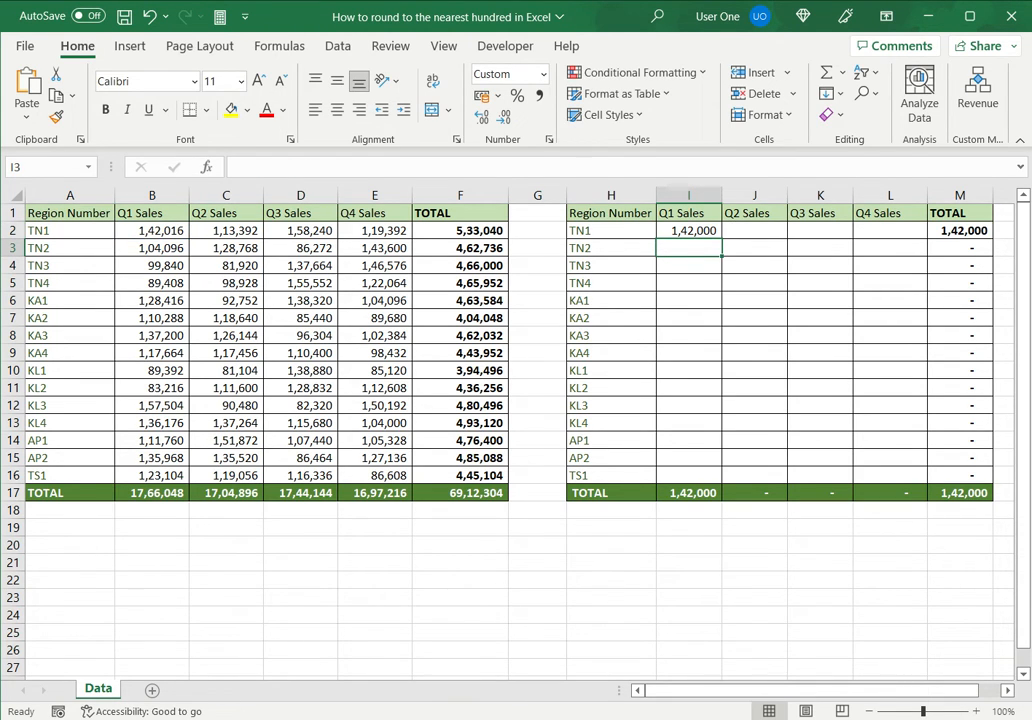
{"action": "left_click", "coordinate": [689, 231]}
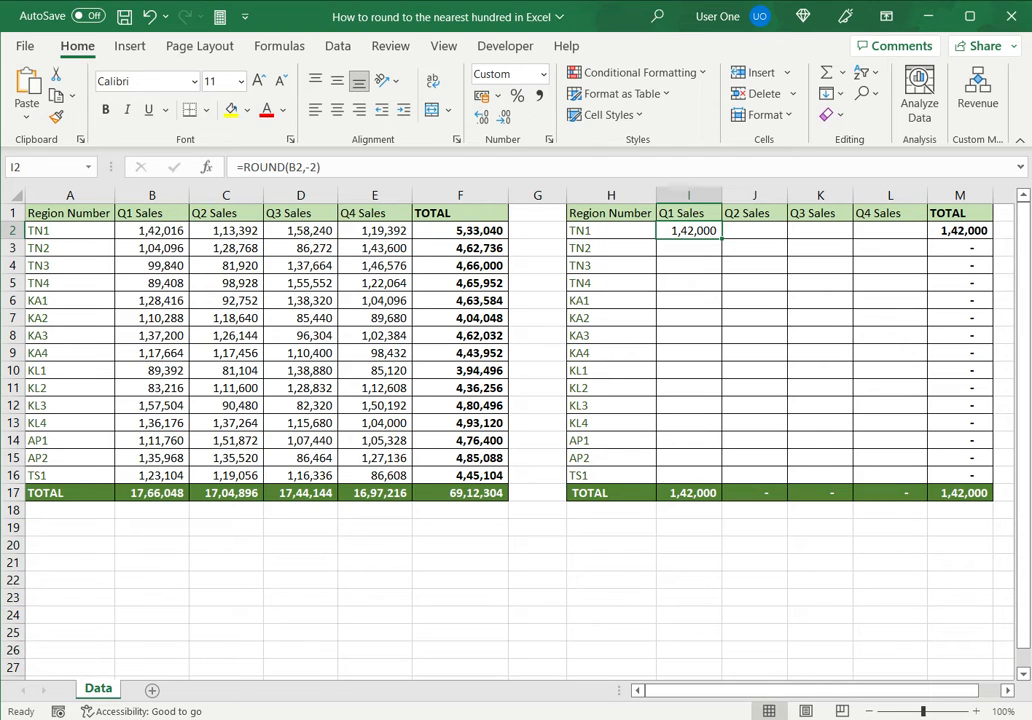
{"action": "left_click_drag", "start_coordinate": [721, 239], "coordinate": [705, 476]}
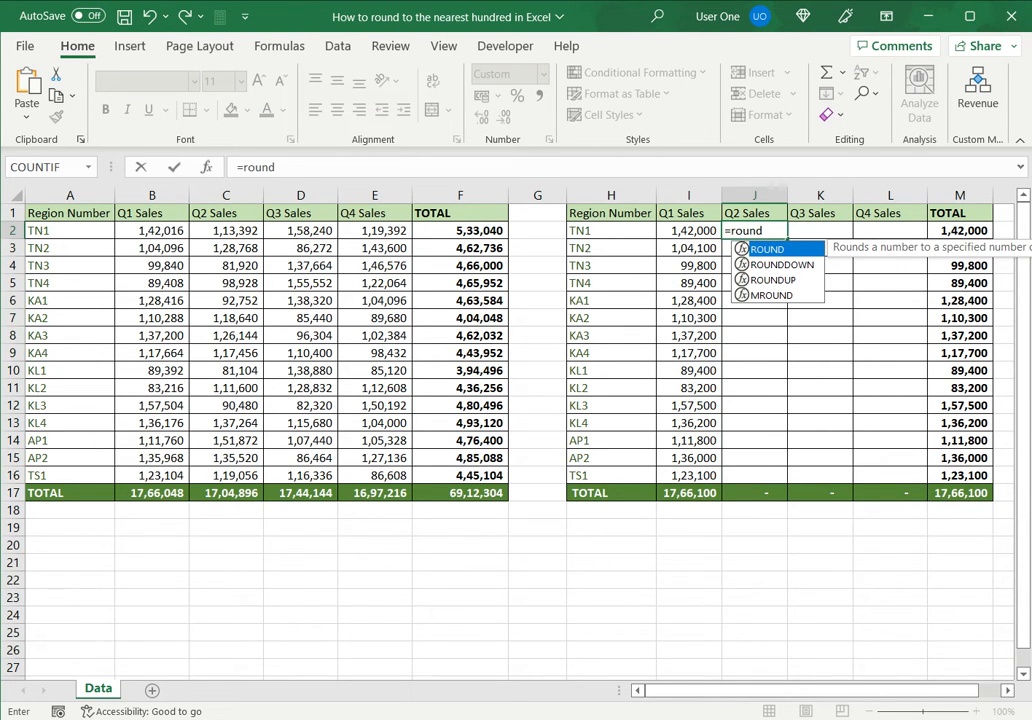
Enter =ROUNDUP(C2,-2) in cell J2 to round TN1's Q2 sales up to the hundred, and fill it down to J16.
{"action": "type", "text": "up("}
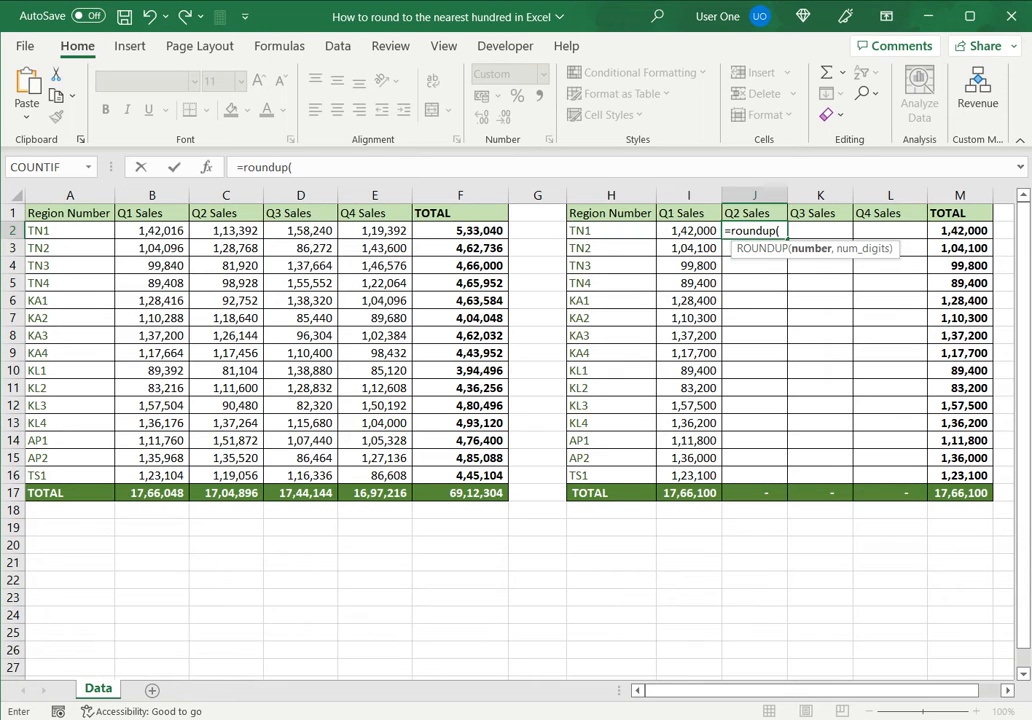
{"action": "left_click", "coordinate": [226, 231]}
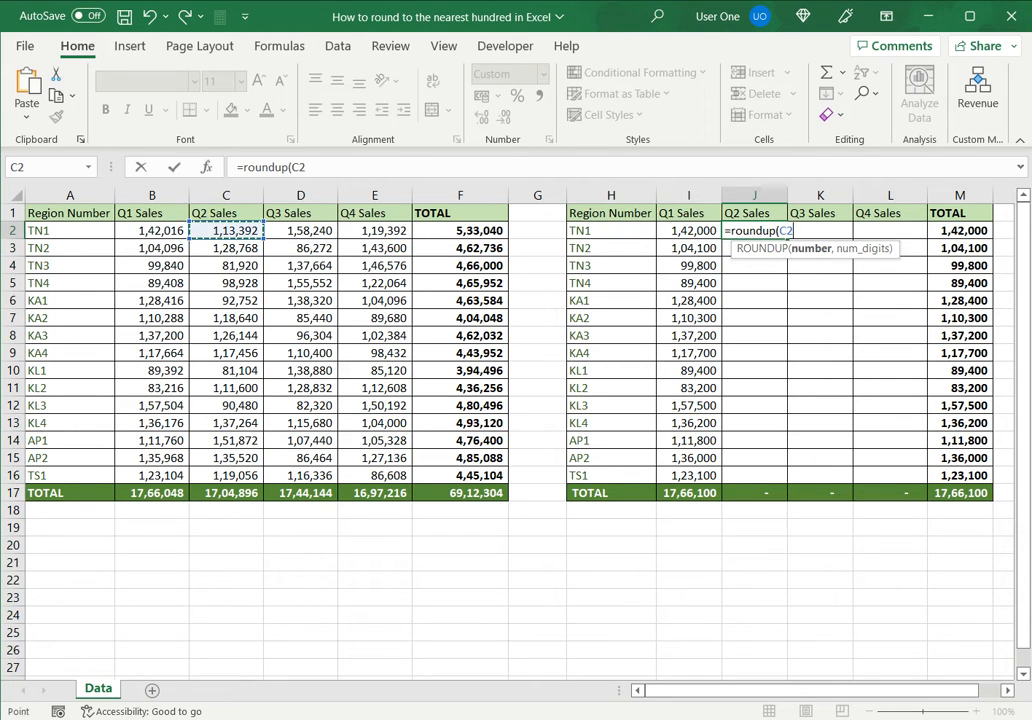
{"action": "type", "text": ",-2"}
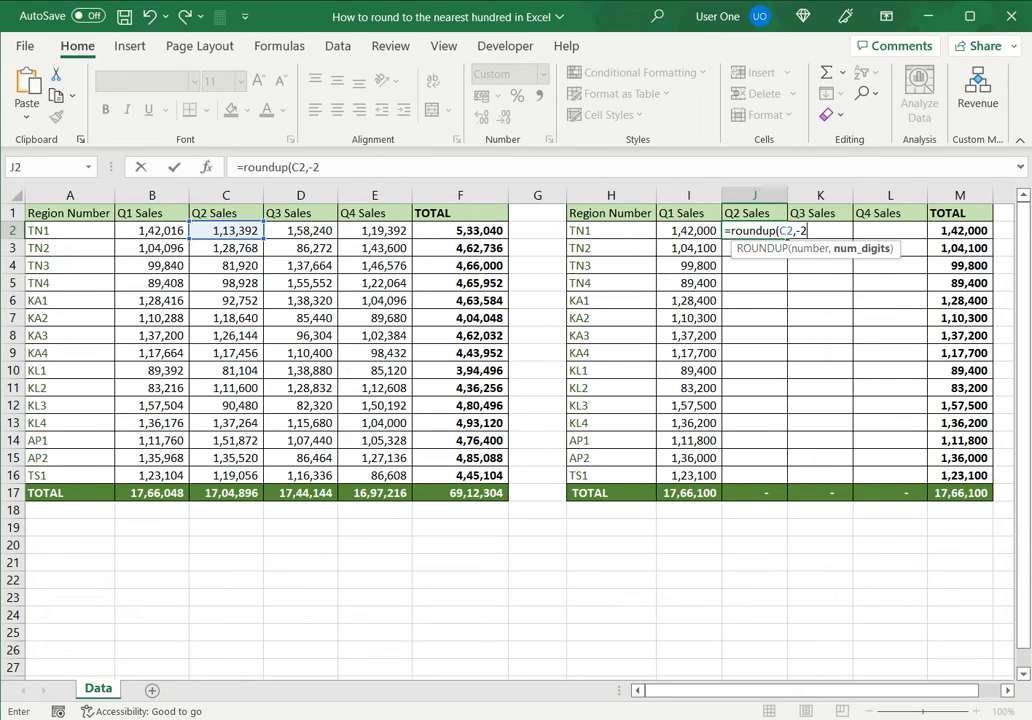
{"action": "type", "text": ")"}
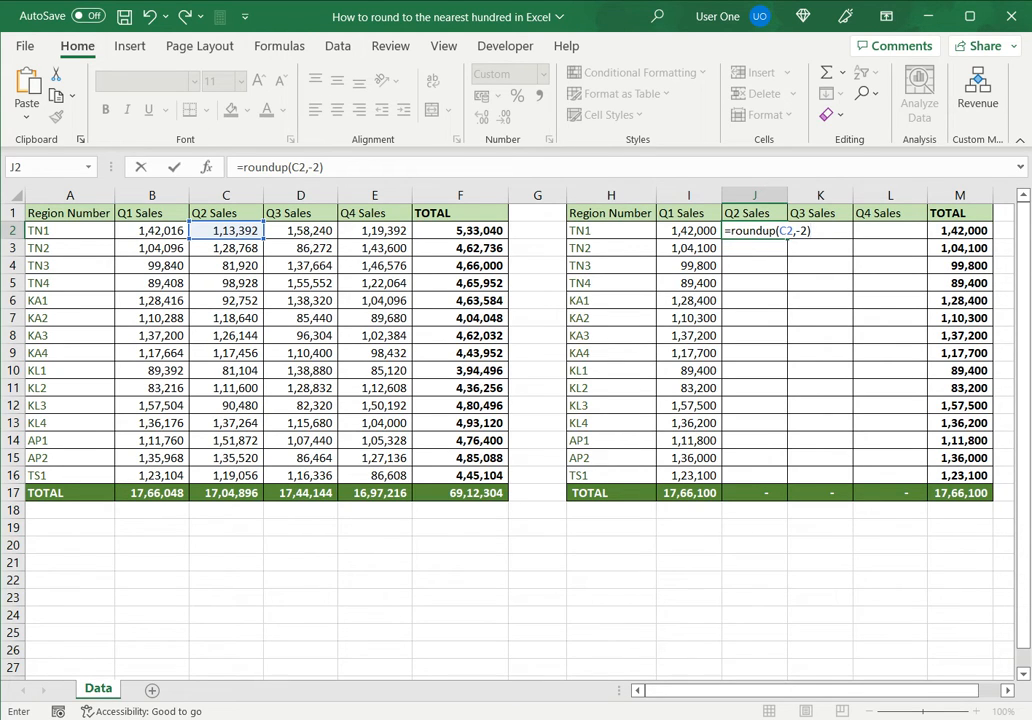
{"action": "key", "text": "Return"}
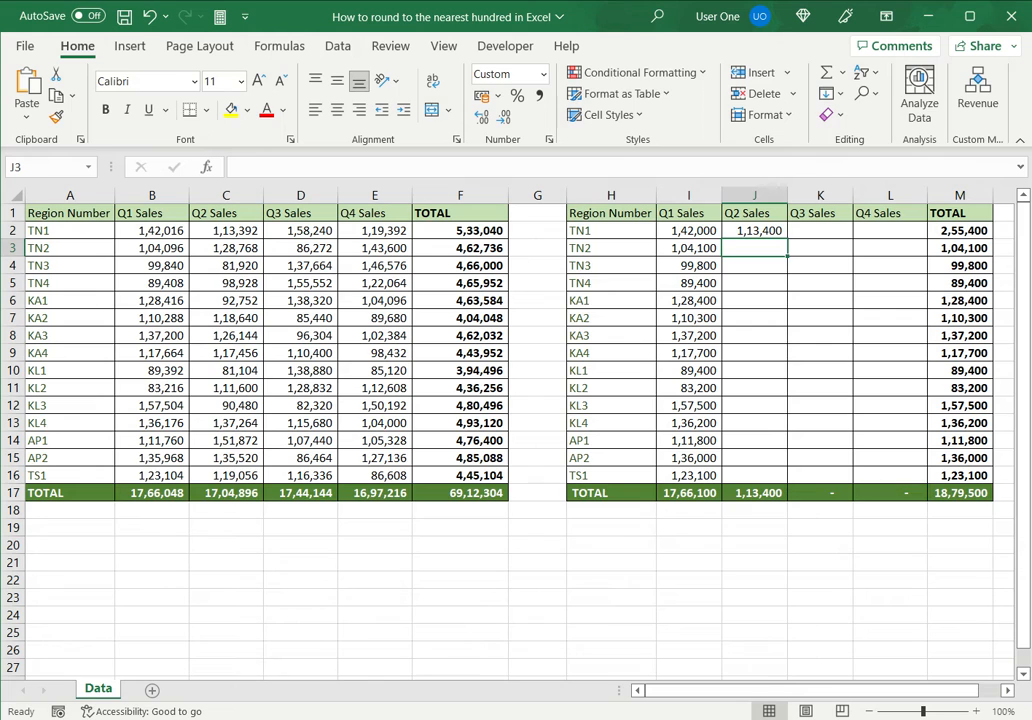
{"action": "left_click", "coordinate": [226, 231]}
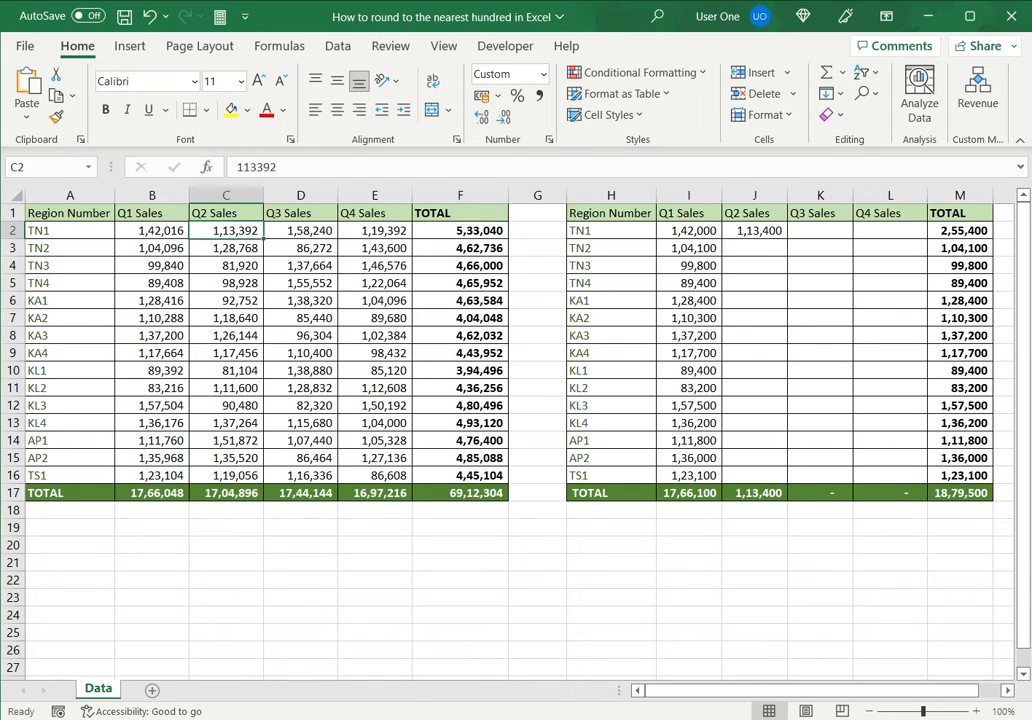
{"action": "left_click", "coordinate": [755, 231]}
{"action": "left_click_drag", "start_coordinate": [787, 239], "coordinate": [787, 484]}
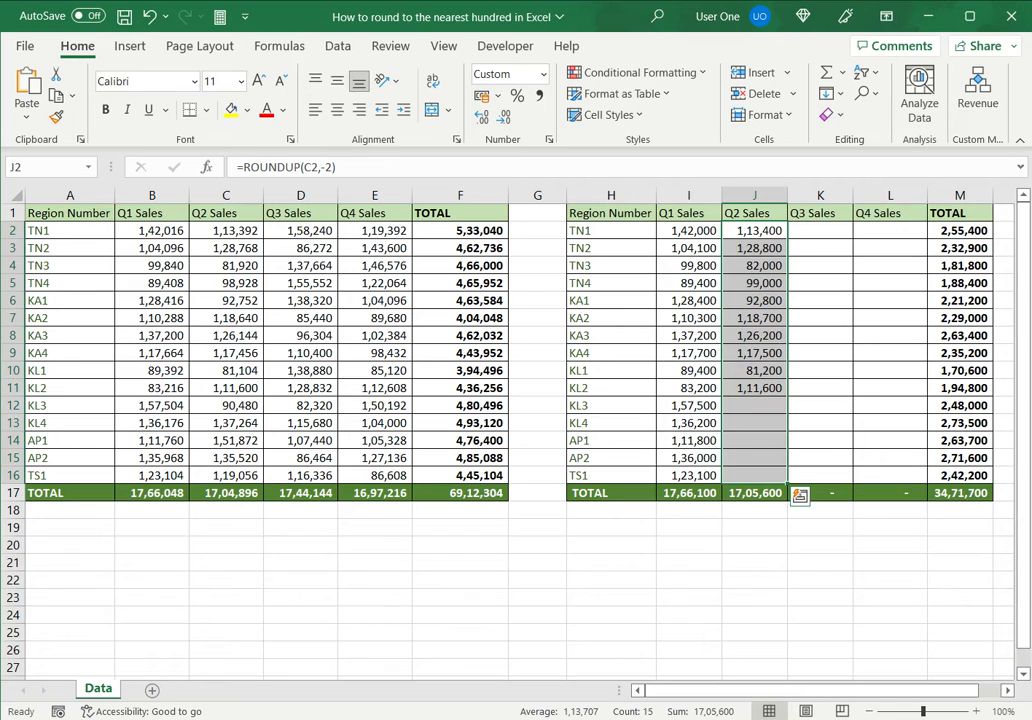
Enter =ROUNDDOWN(D2,-2) in cell K2 to round TN1's Q3 sales down to the hundred, and fill it down to K16.
{"action": "left_click", "coordinate": [820, 231]}
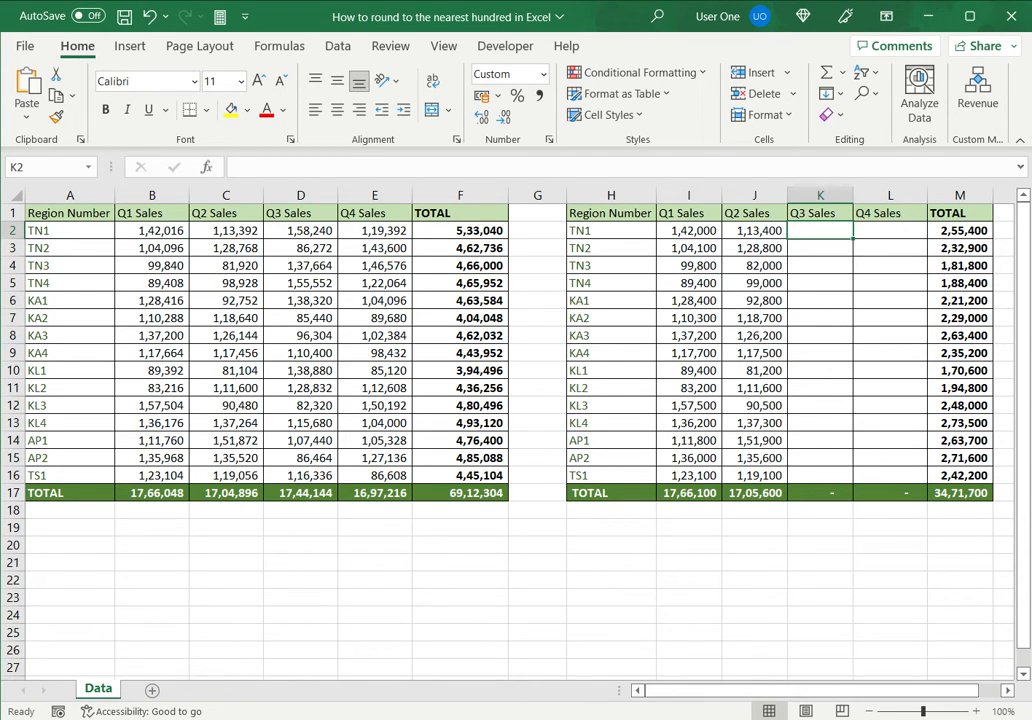
{"action": "type", "text": "=rounddown(D2,-2)"}
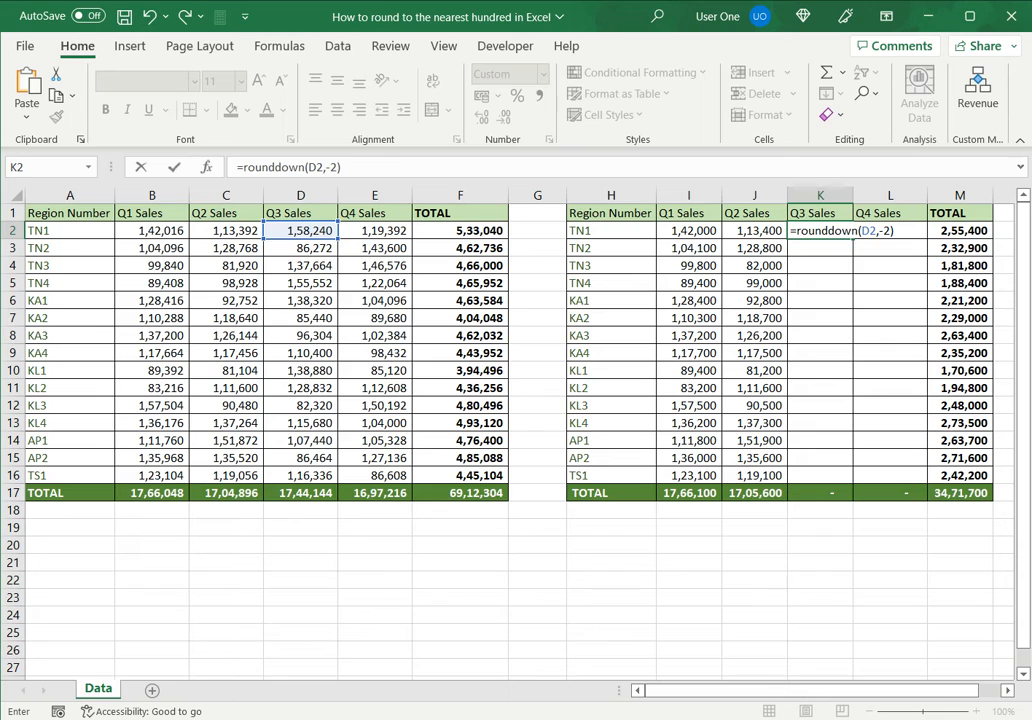
{"action": "key", "text": "Return"}
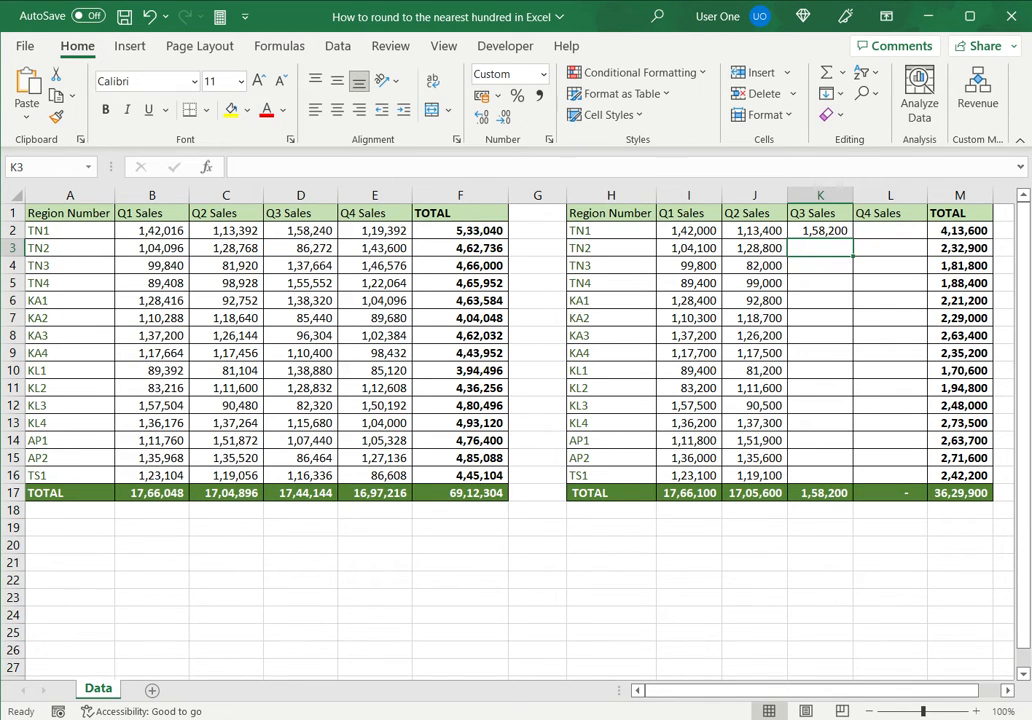
{"action": "left_click", "coordinate": [820, 231]}
{"action": "left_click_drag", "start_coordinate": [853, 239], "coordinate": [853, 477]}
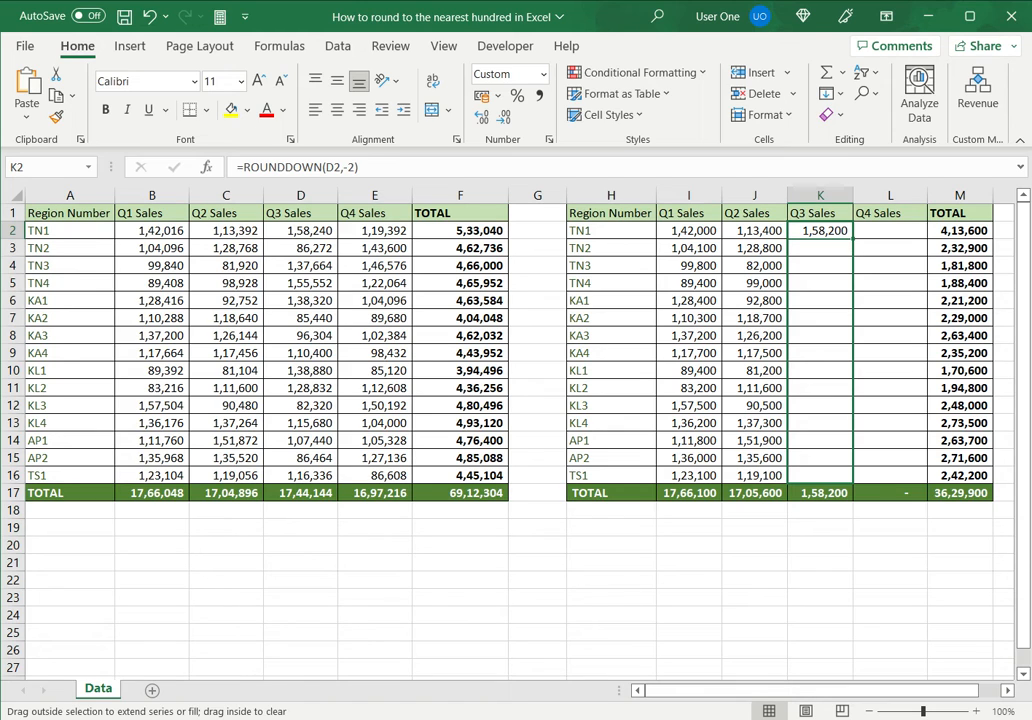
{"action": "left_click_drag", "start_coordinate": [853, 477], "coordinate": [853, 477]}
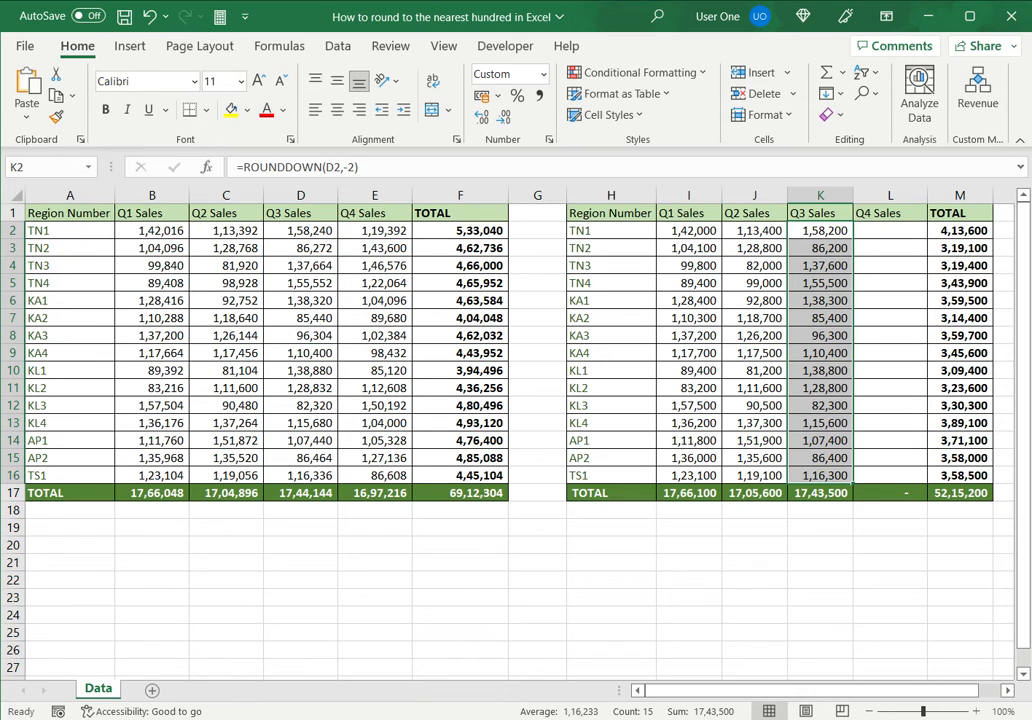
Enter =MROUND(E2,100) in cell L2 to round TN1's Q4 sales to a multiple of 100, and fill it down to L16.
{"action": "left_click", "coordinate": [890, 231]}
{"action": "type", "text": "="}
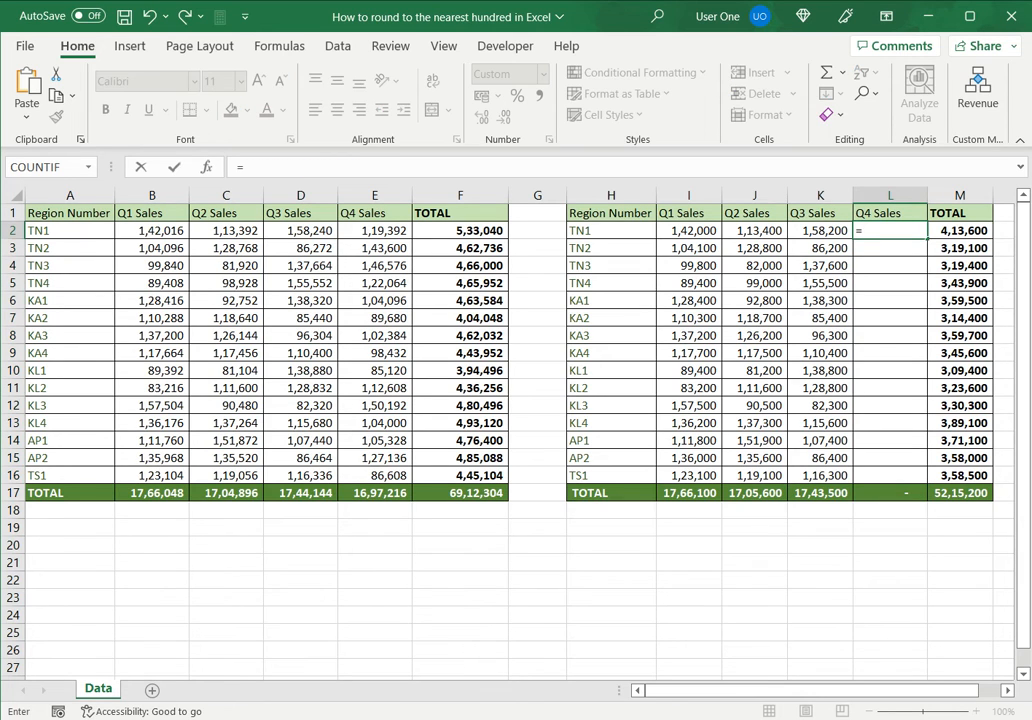
{"action": "type", "text": "mround("}
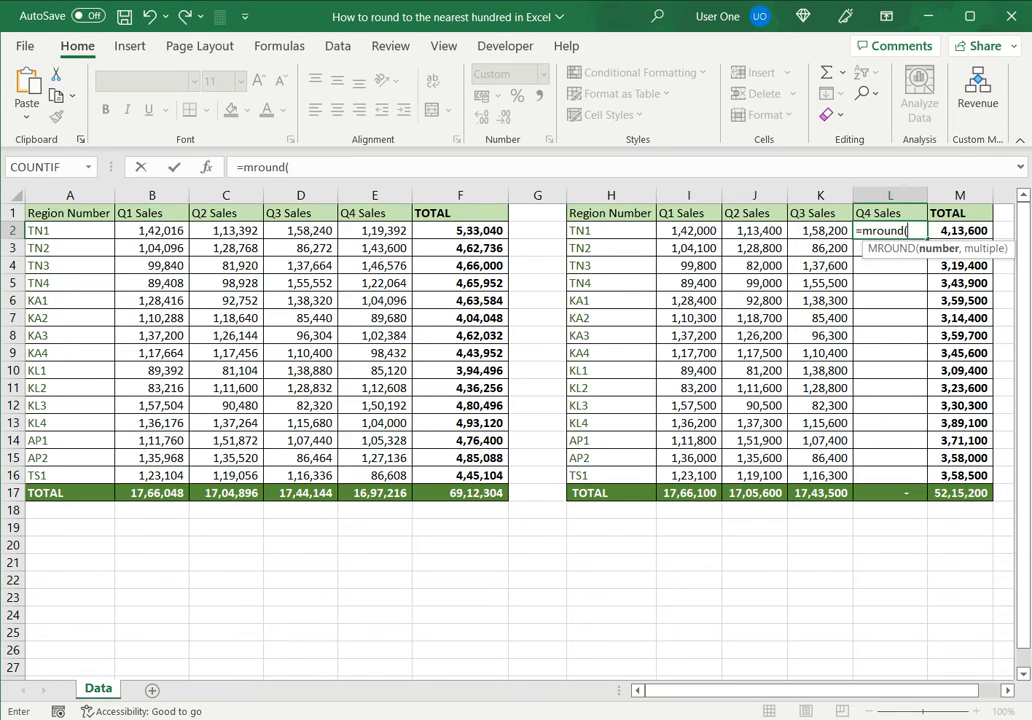
{"action": "left_click", "coordinate": [375, 231]}
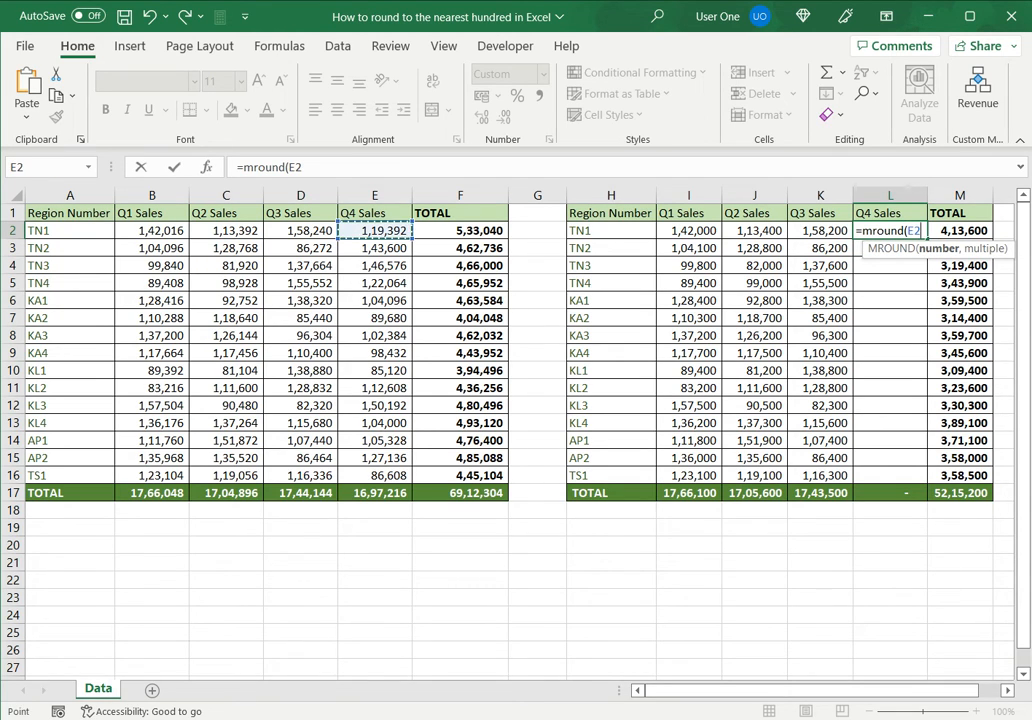
{"action": "type", "text": ","}
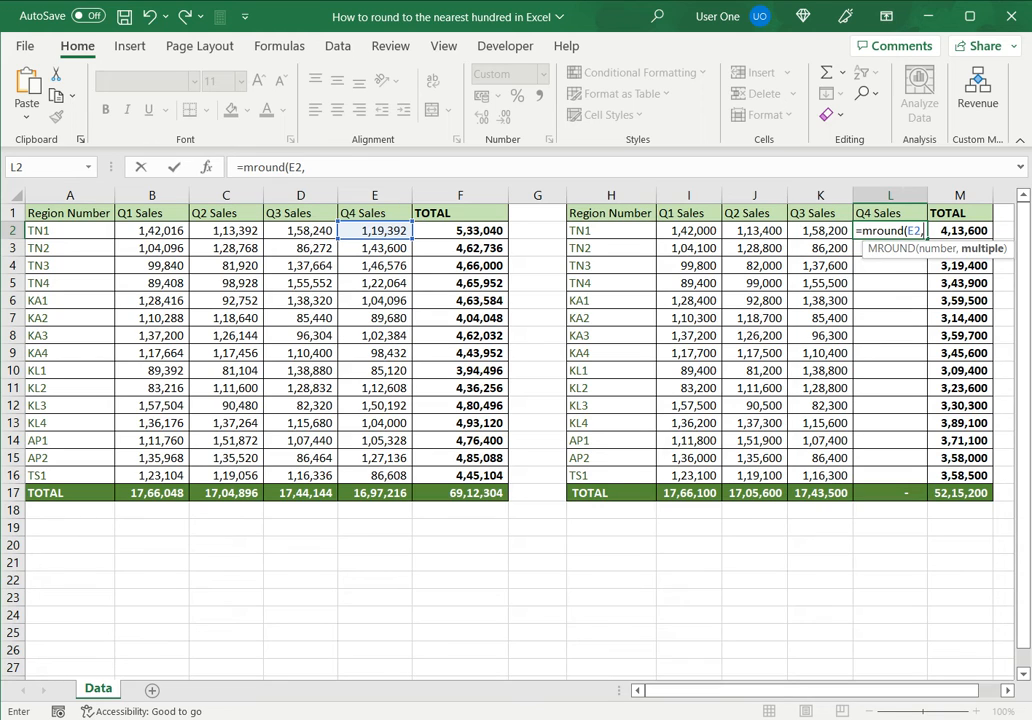
{"action": "type", "text": "100"}
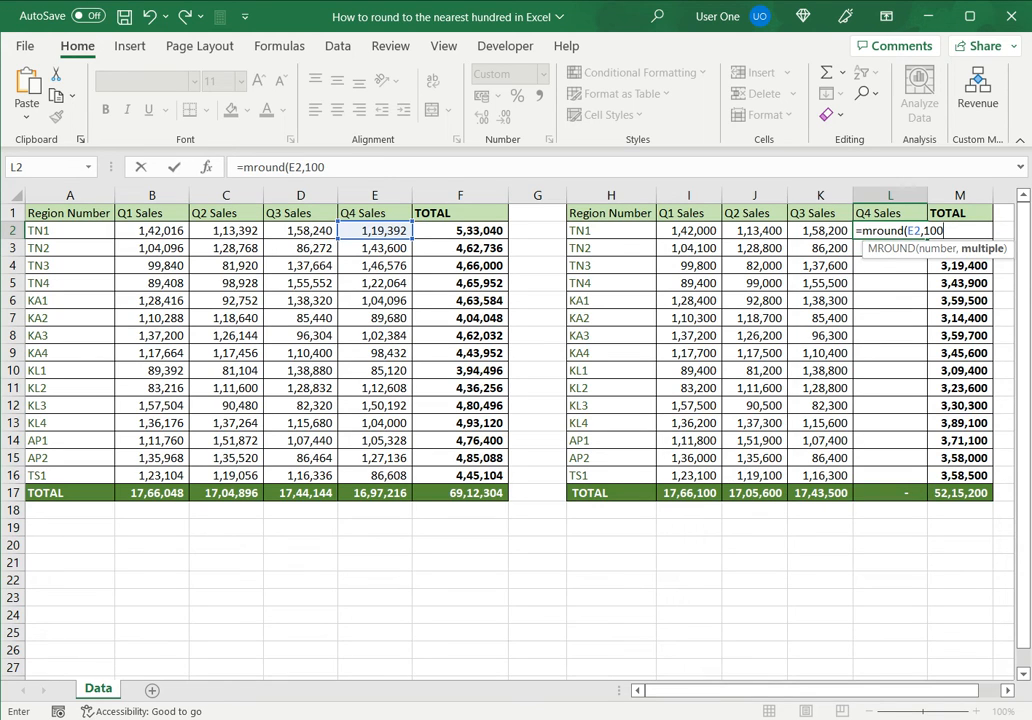
{"action": "type", "text": ")"}
{"action": "key", "text": "Return"}
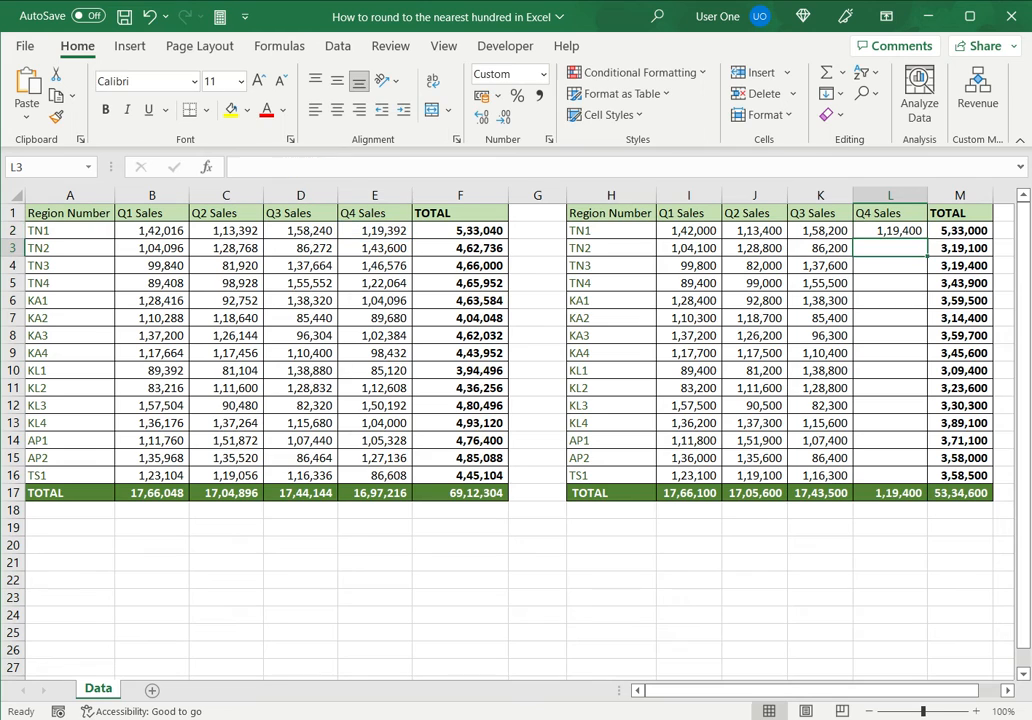
{"action": "left_click", "coordinate": [890, 231]}
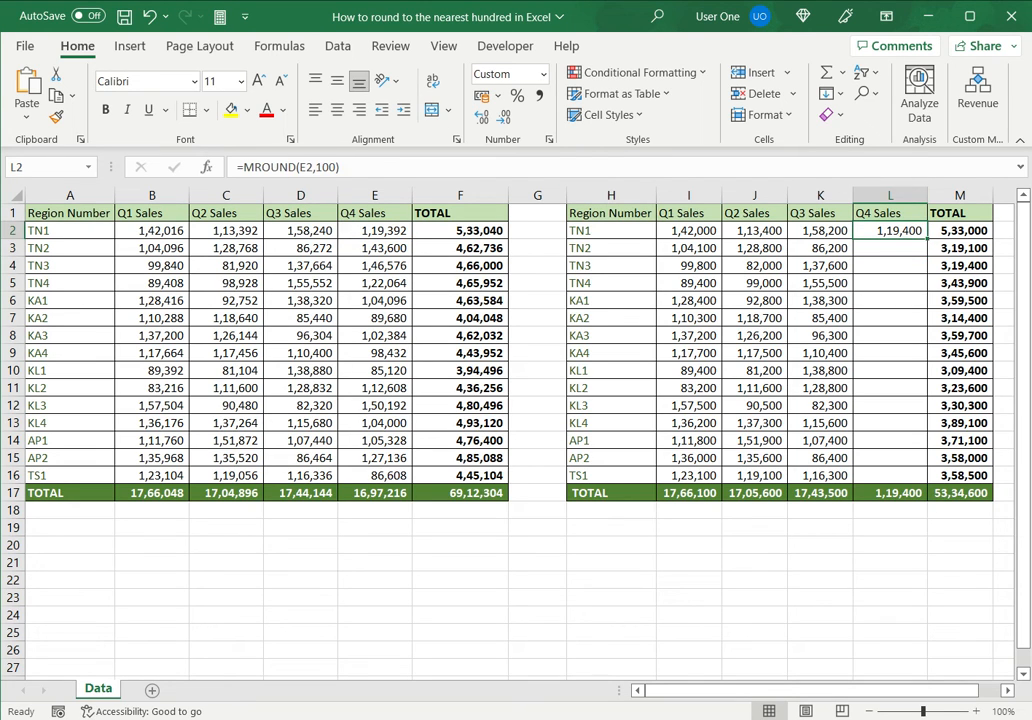
{"action": "left_click_drag", "start_coordinate": [927, 239], "coordinate": [927, 484]}
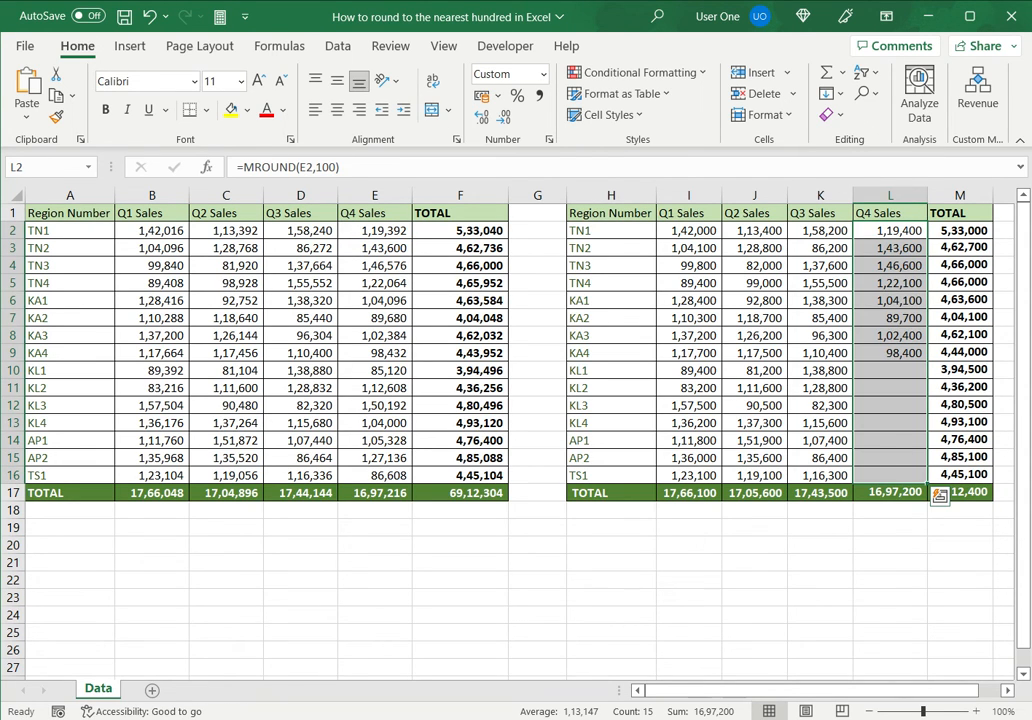
{"action": "left_click", "coordinate": [755, 231]}
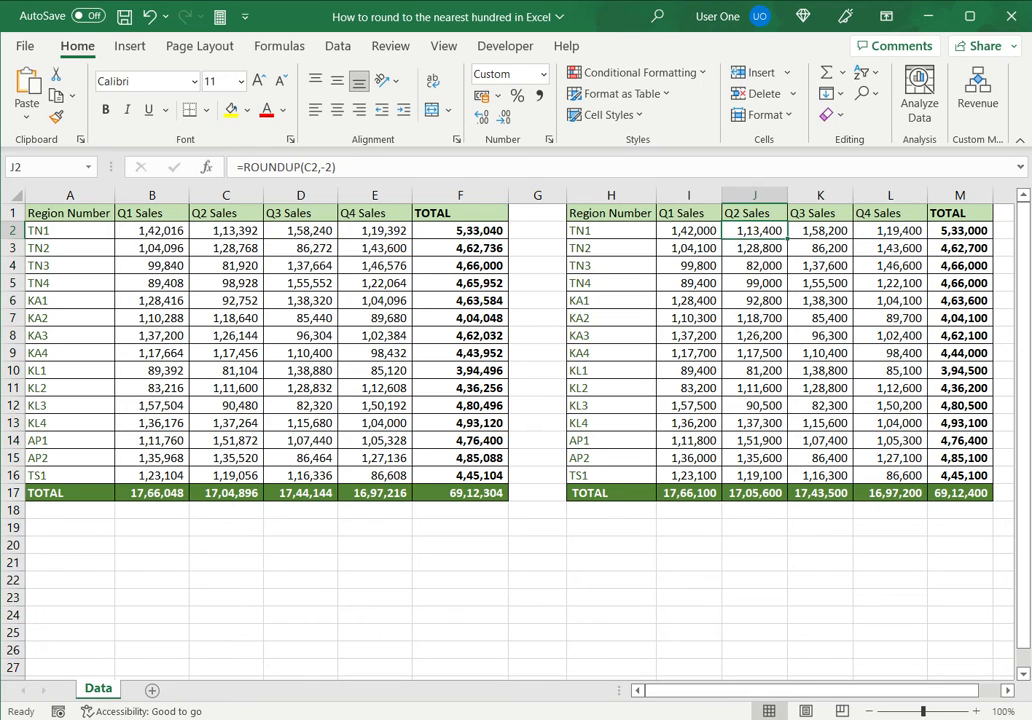